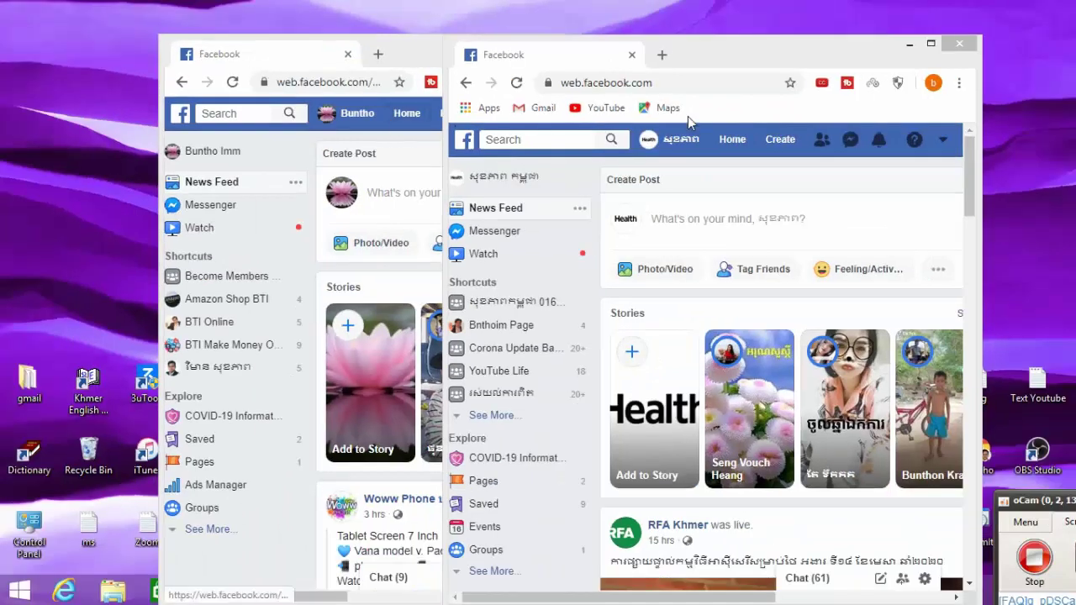
- Check the account menu of the Facebook profile in the front window for its Business Manager account
click(930, 43)
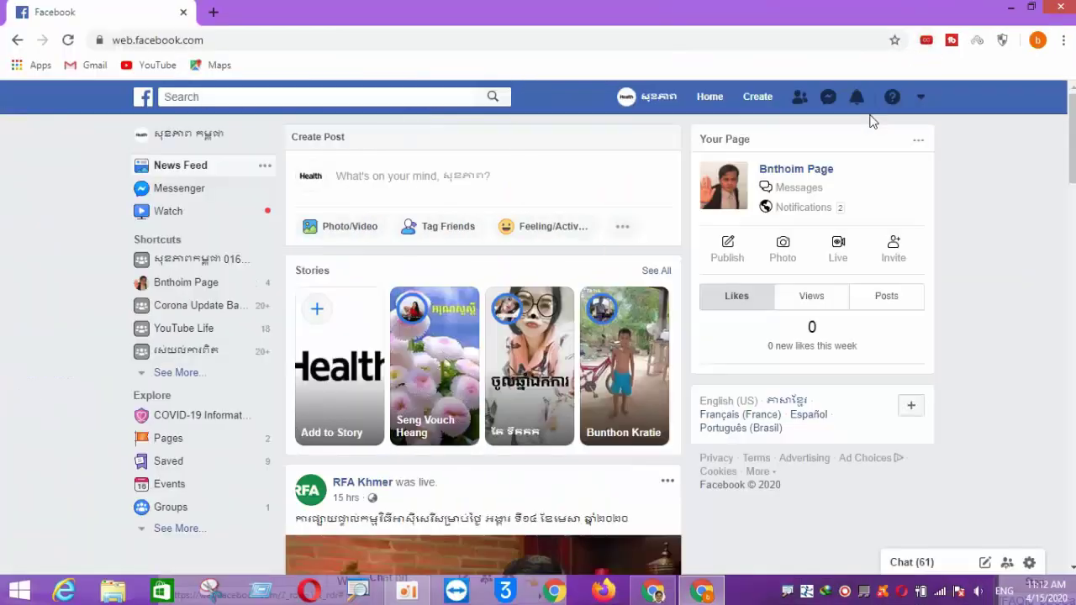
click(924, 99)
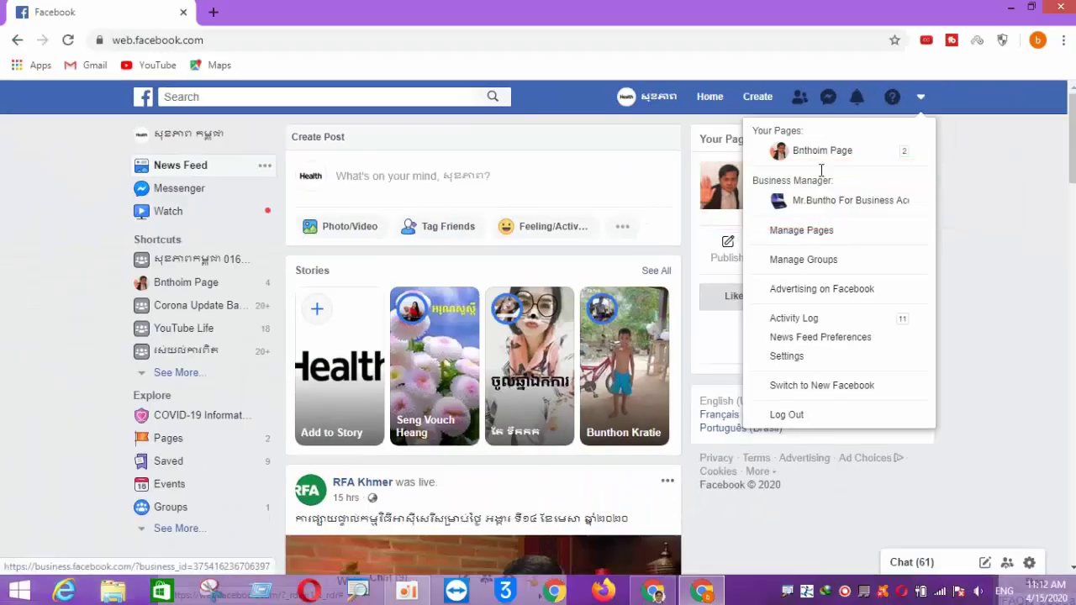
click(1008, 9)
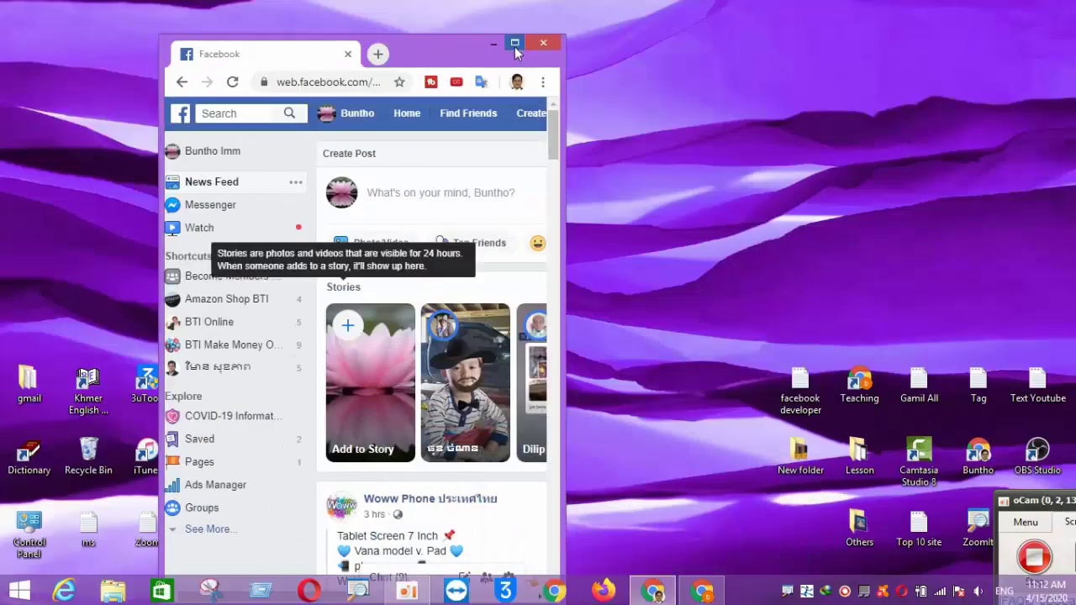
- In the other Facebook profile's window, open its Business Manager account and go to Business Settings
click(516, 47)
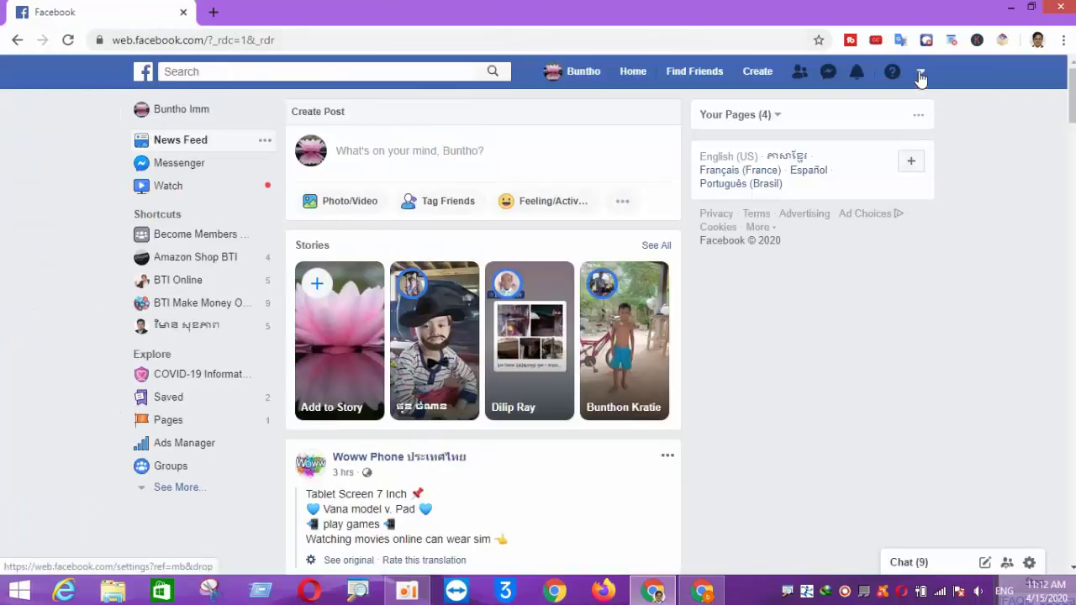
click(921, 74)
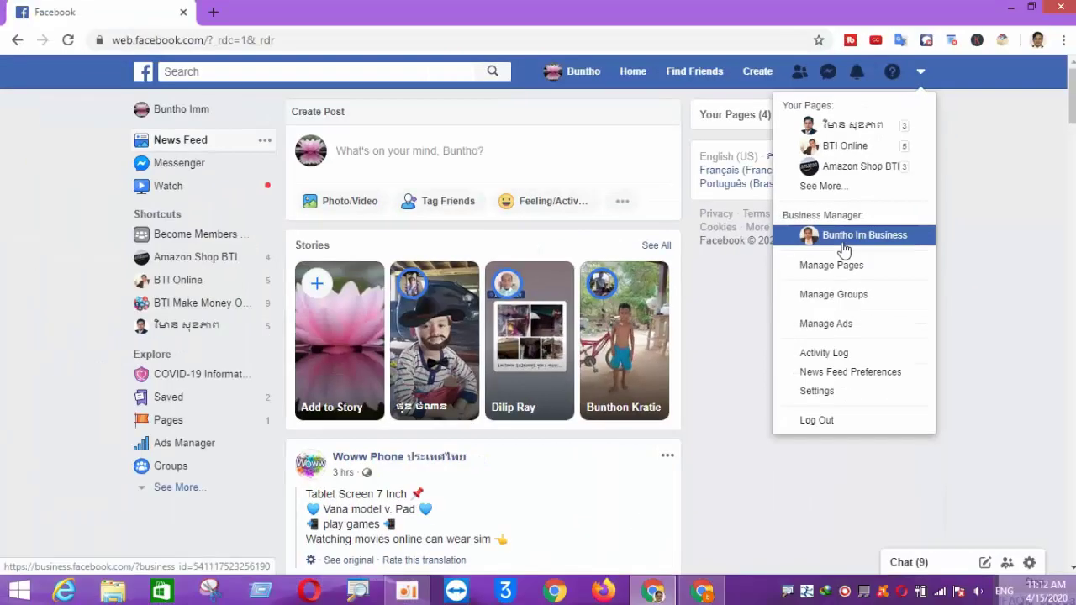
click(844, 237)
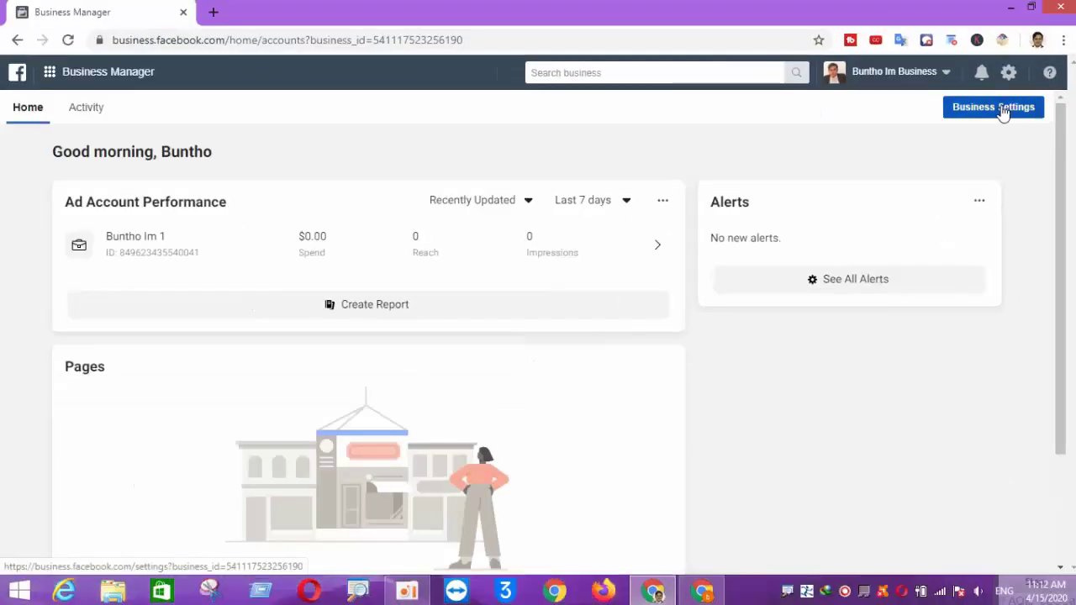
click(1006, 108)
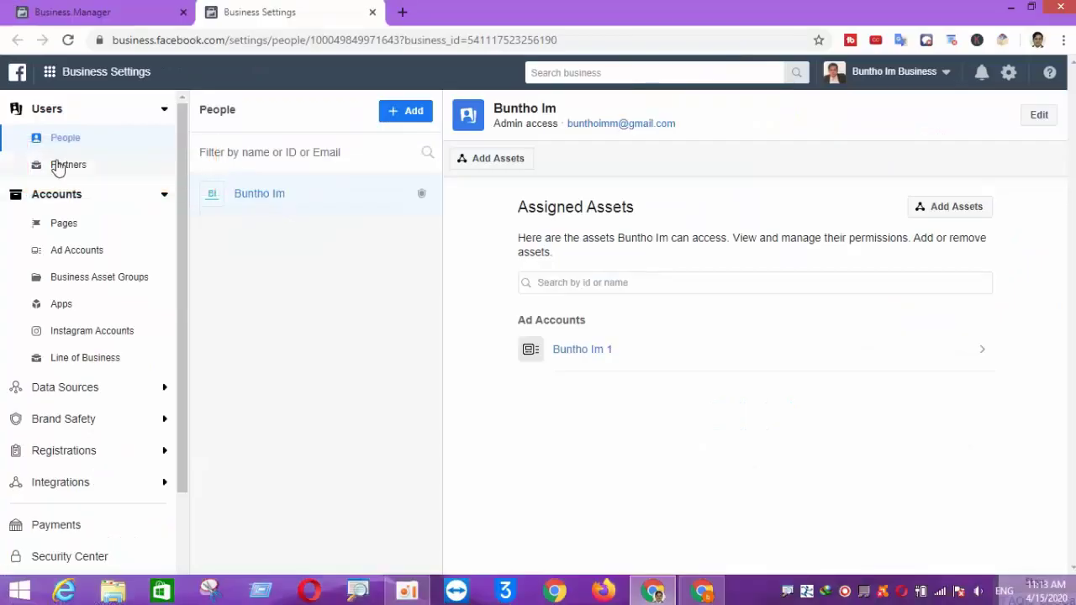
- Open the Partners page and start adding a new partner to share assets with
click(101, 171)
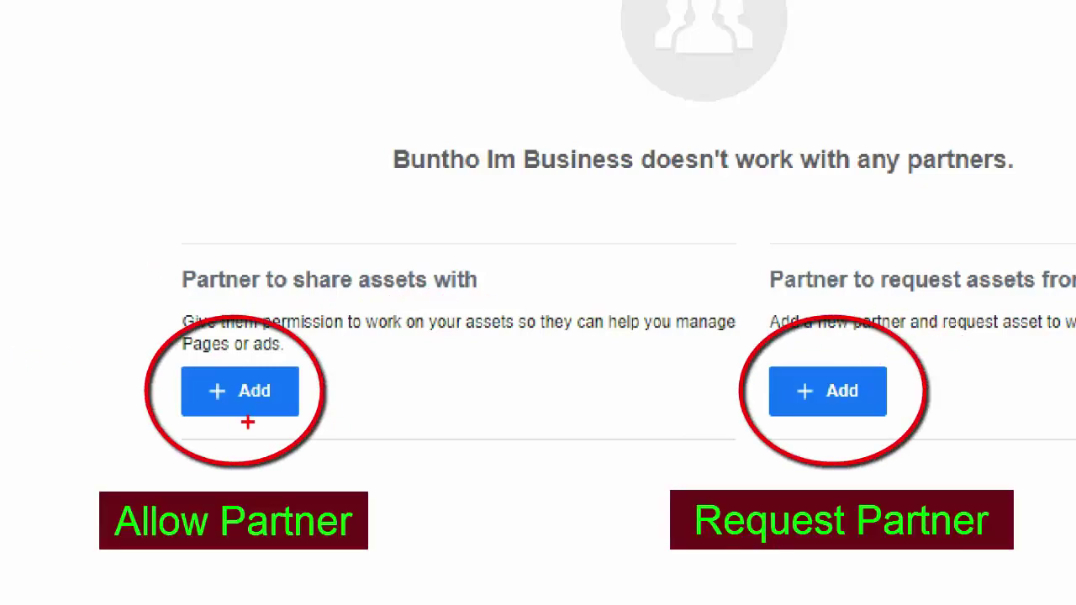
click(243, 395)
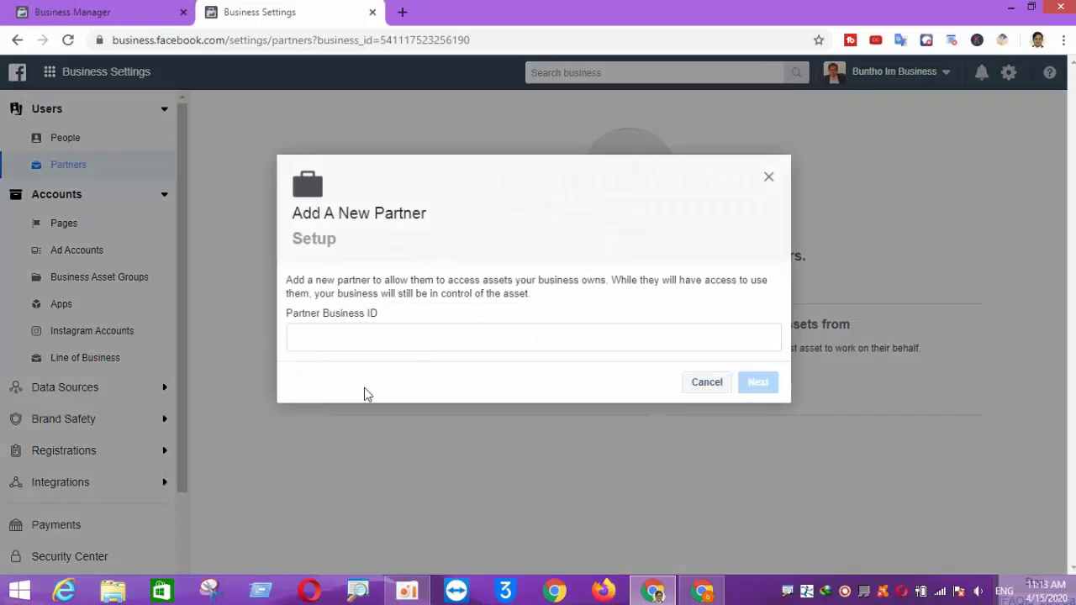
click(344, 338)
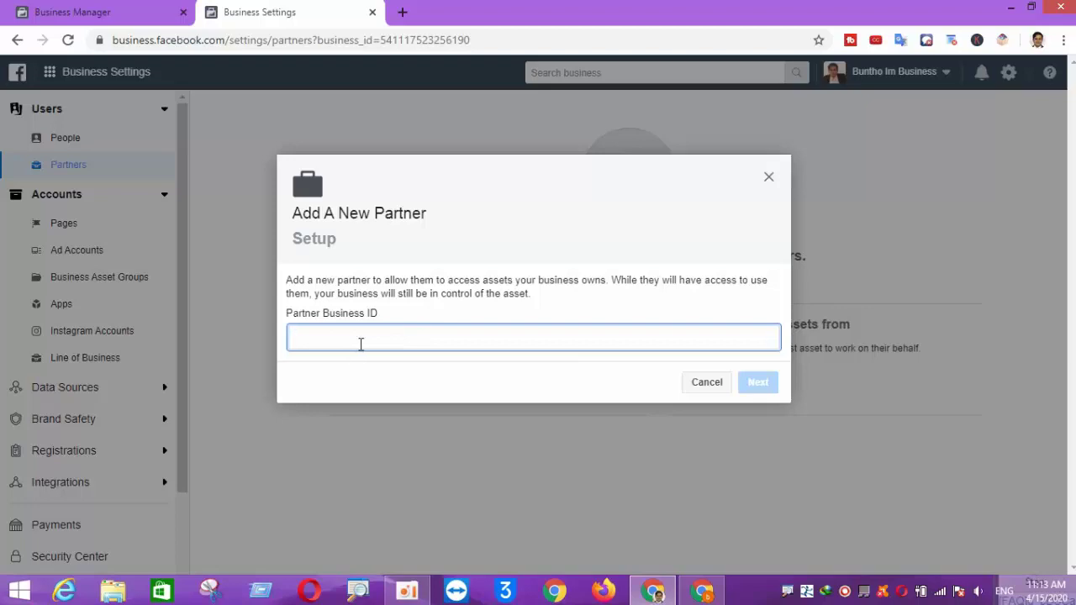
- Switch to the first Facebook profile's window, open its Business Manager, dismiss the restriction alerts and open Business Settings
click(1005, 8)
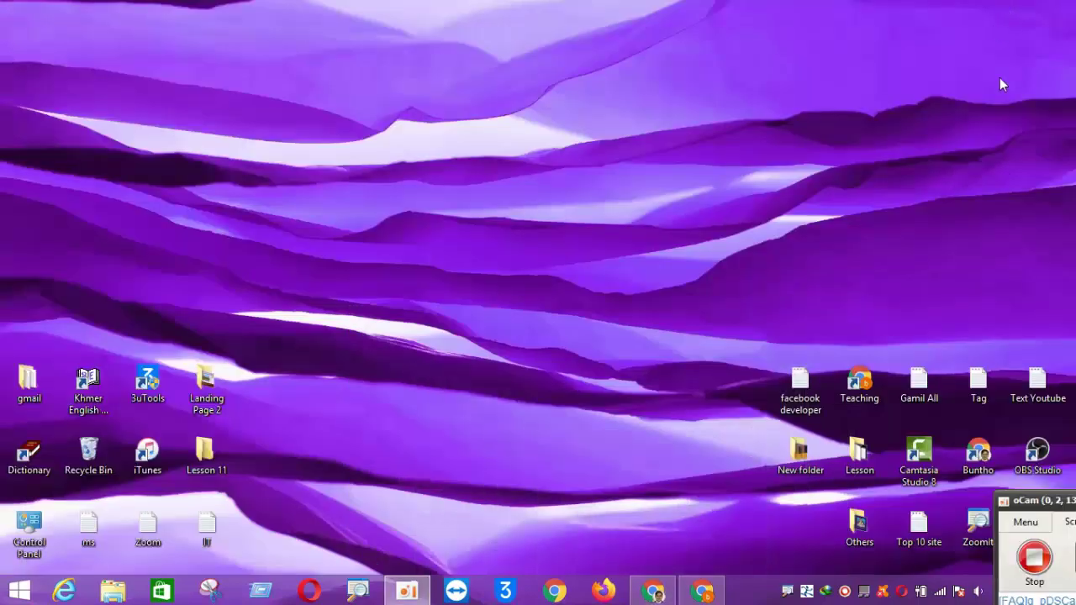
click(719, 582)
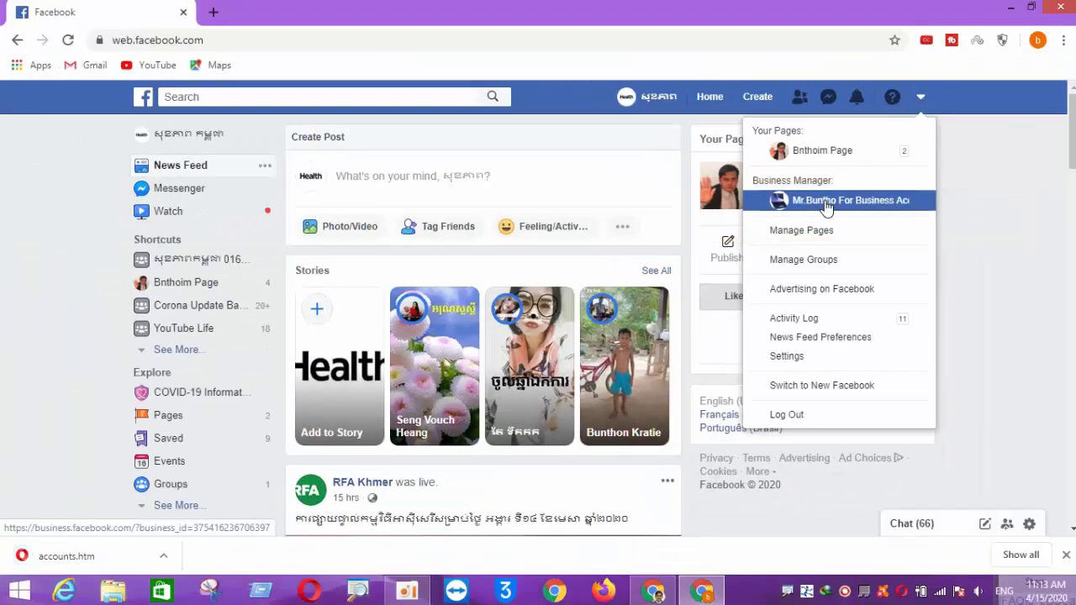
click(826, 204)
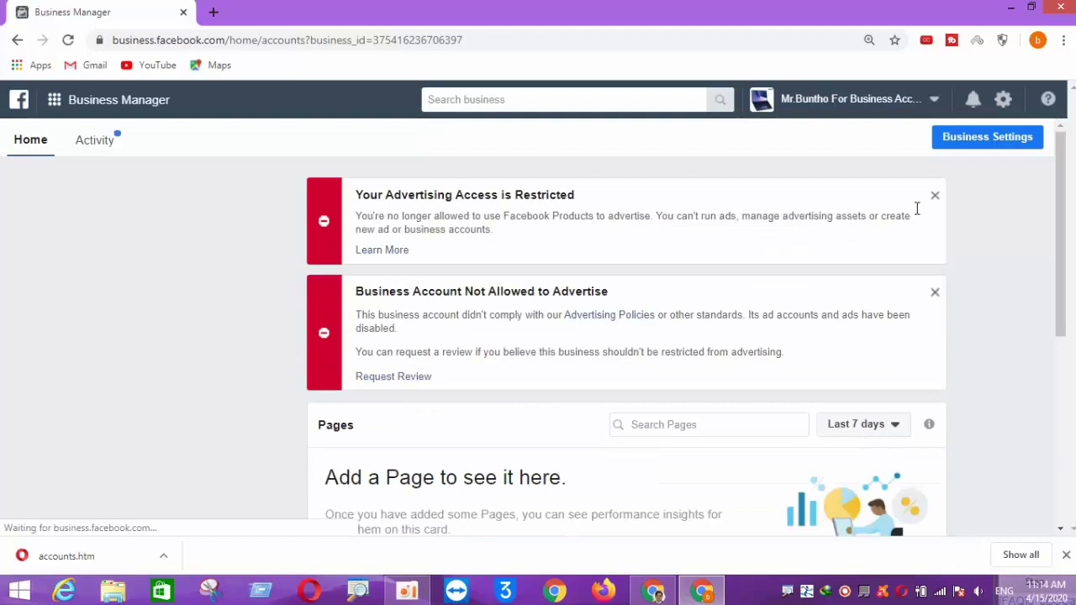
click(934, 198)
click(935, 197)
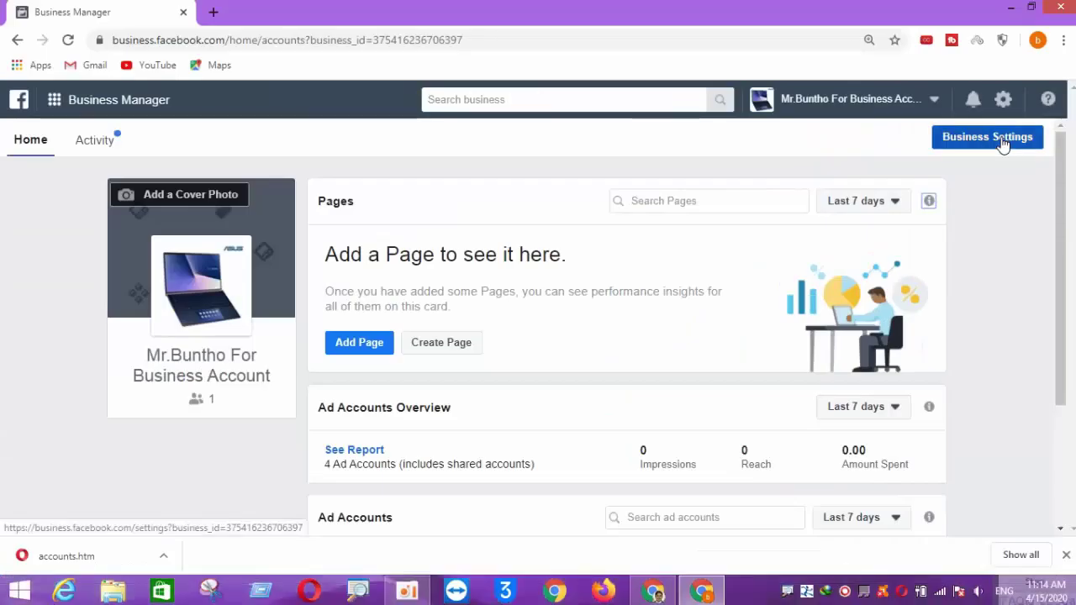
click(1004, 144)
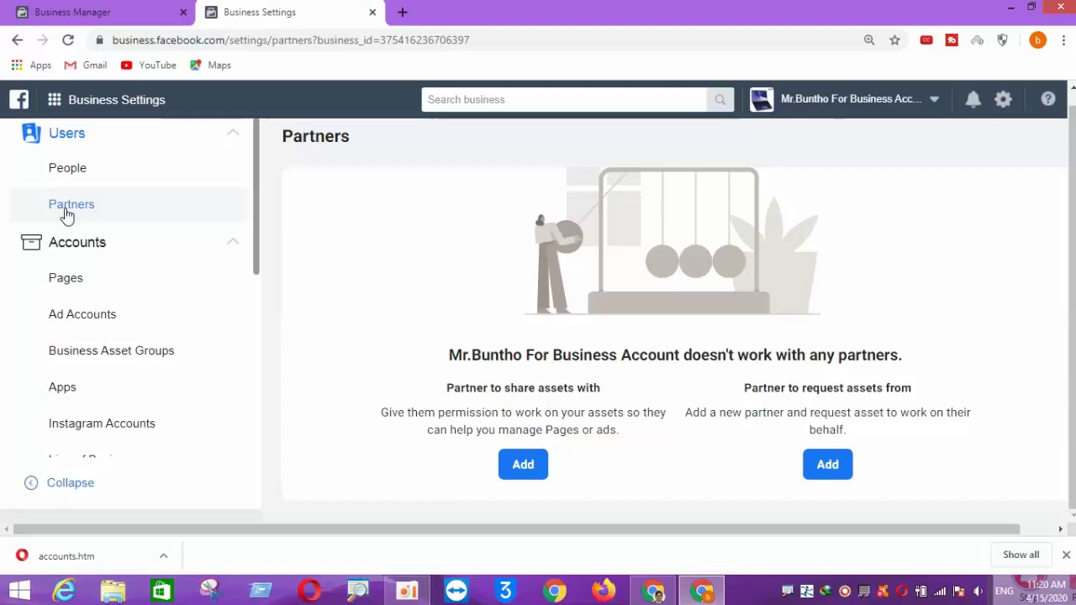
- Open this business's Business Info page and copy its Business Manager ID
scroll(103, 324, down, 3)
scroll(102, 324, down, 2)
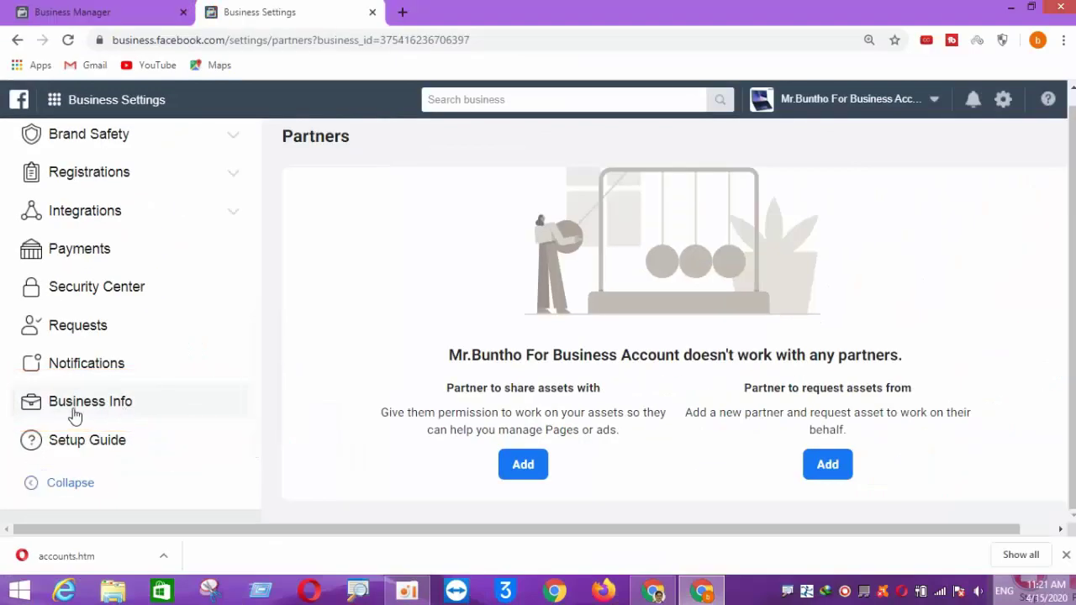
click(74, 412)
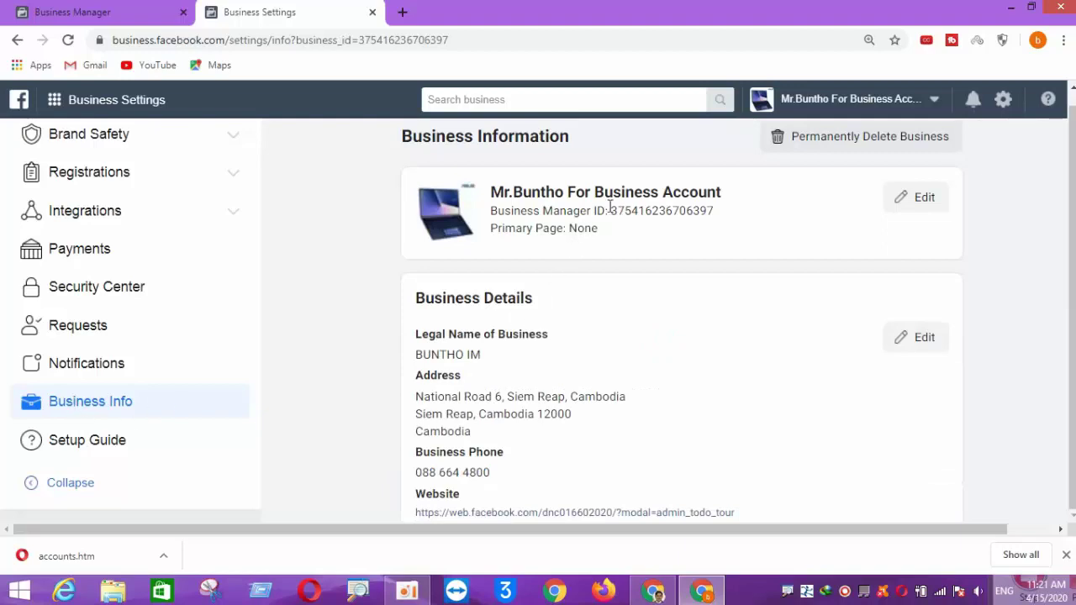
drag(609, 211, 753, 214)
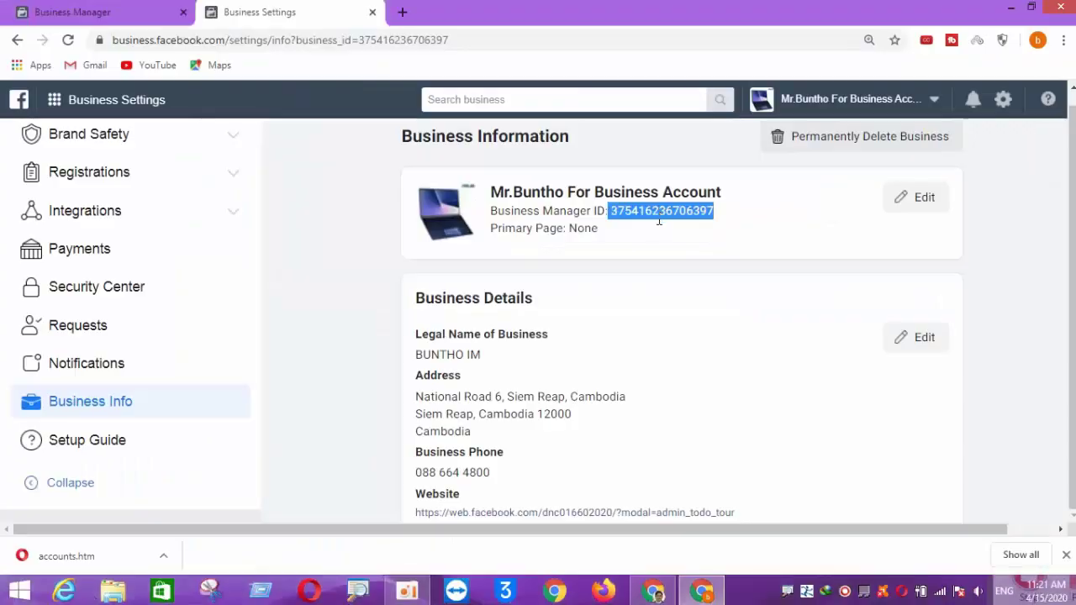
click(660, 222)
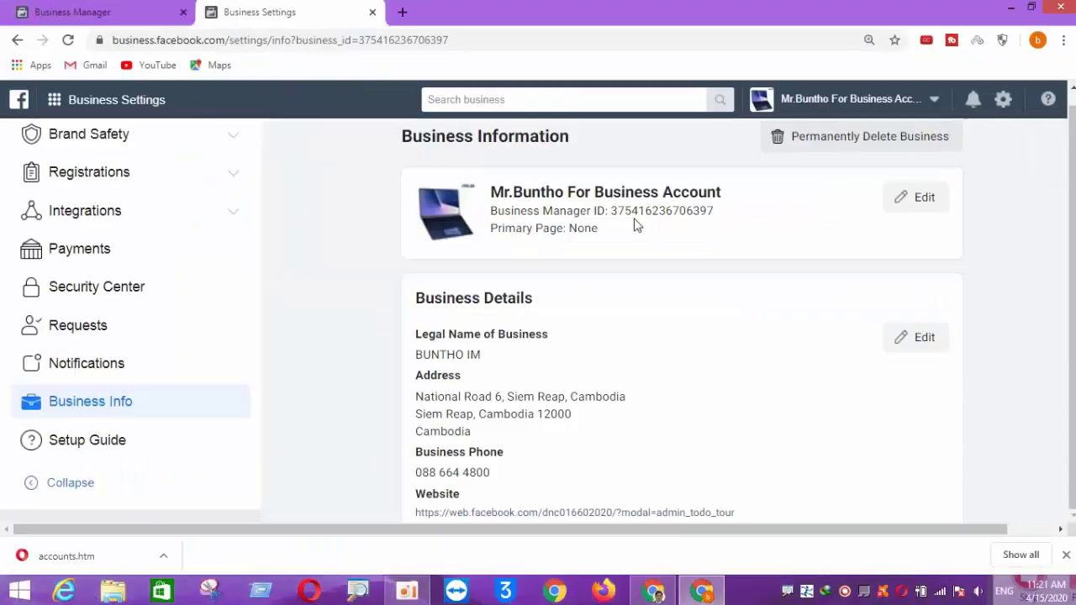
drag(613, 210, 725, 216)
right_click(689, 211)
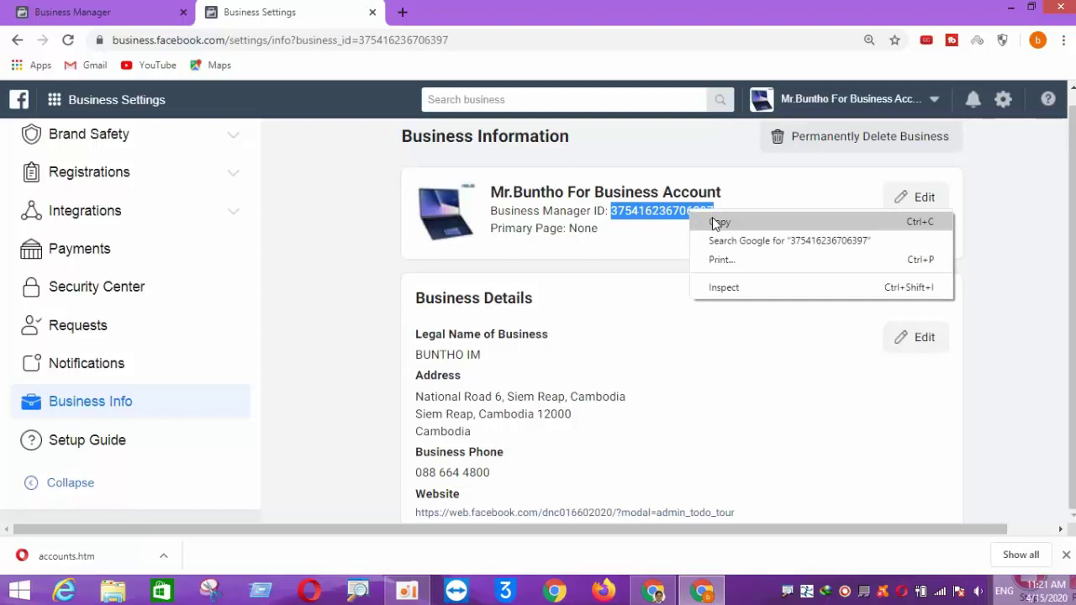
click(714, 221)
- Return to the sharing business's window, paste the copied ID as the Partner Business ID and continue to asset assignment
click(652, 593)
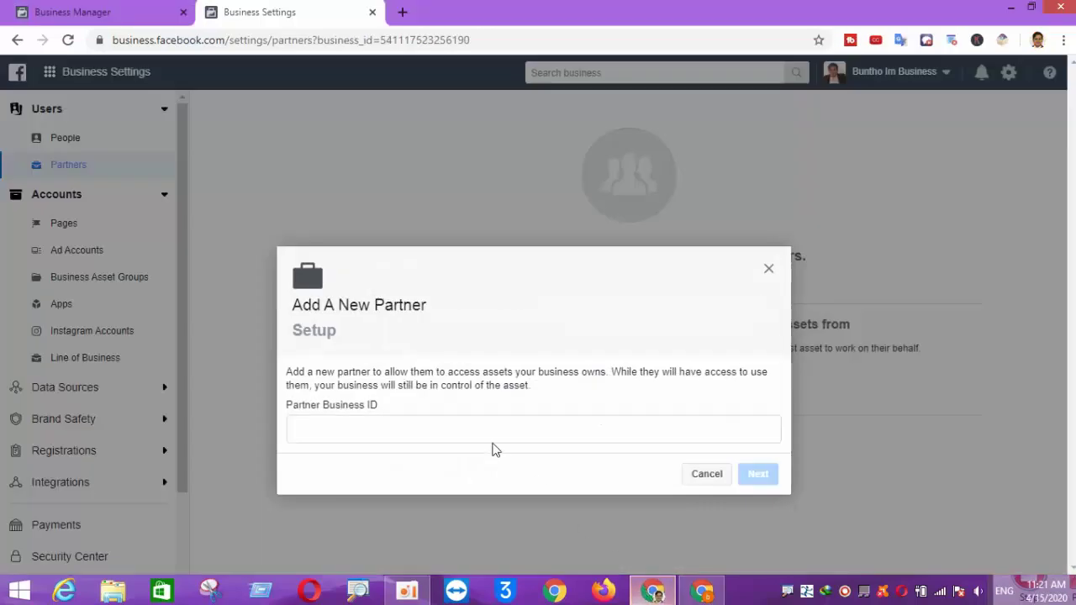
click(366, 429)
right_click(366, 429)
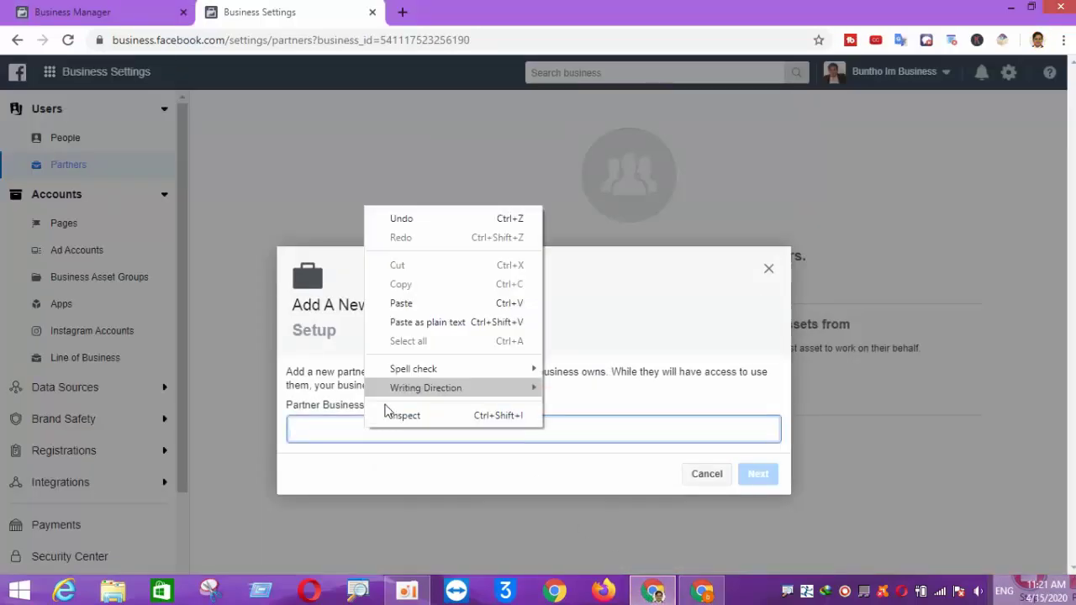
click(425, 304)
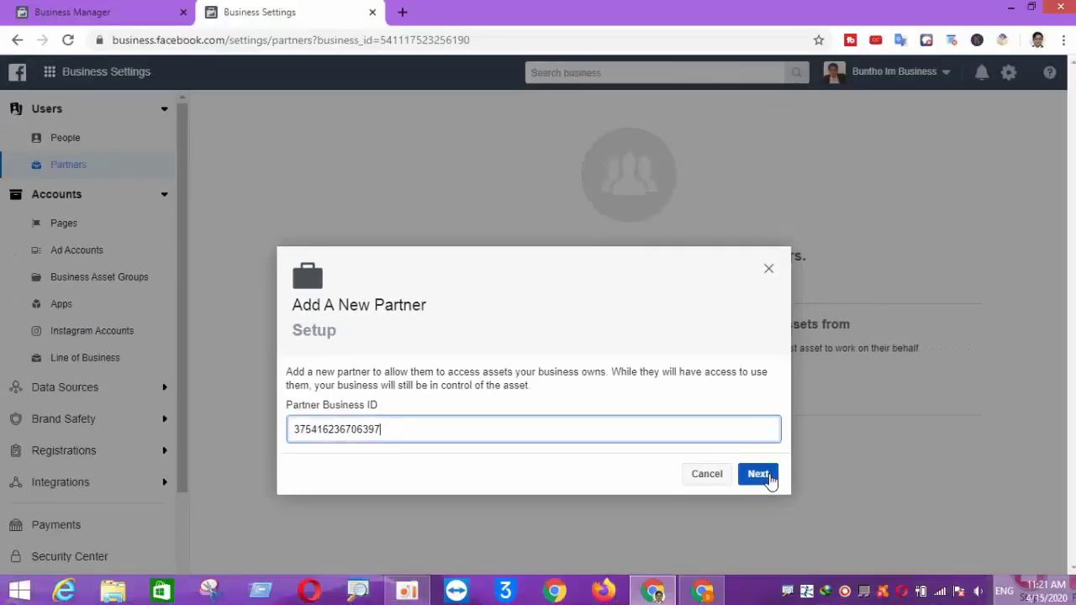
click(953, 508)
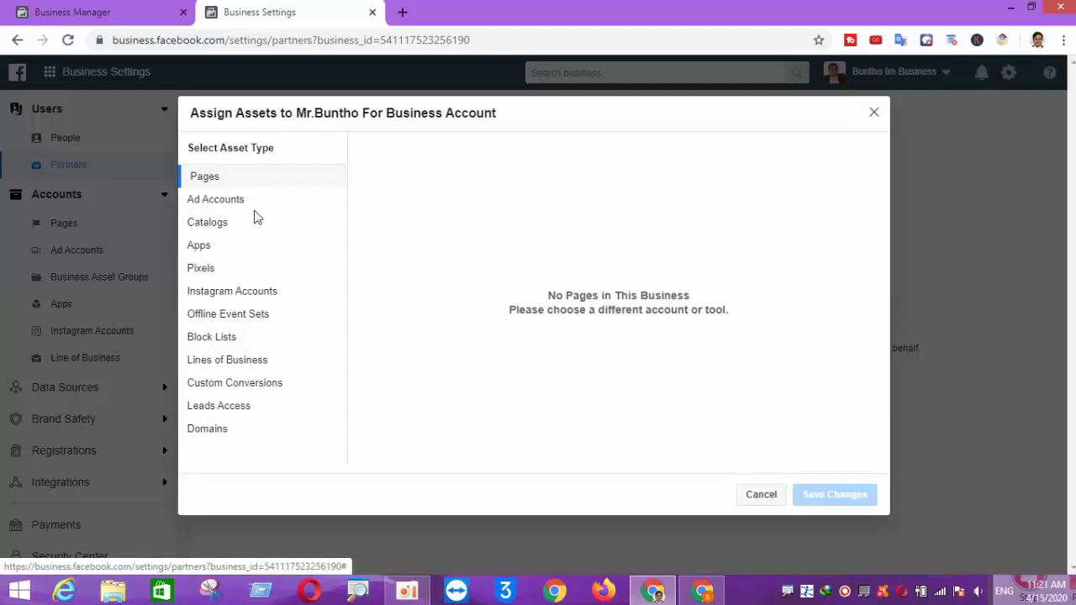
- Assign the business's ad account to the partner with the Manage campaigns permission, save the changes and close the confirmation
click(208, 202)
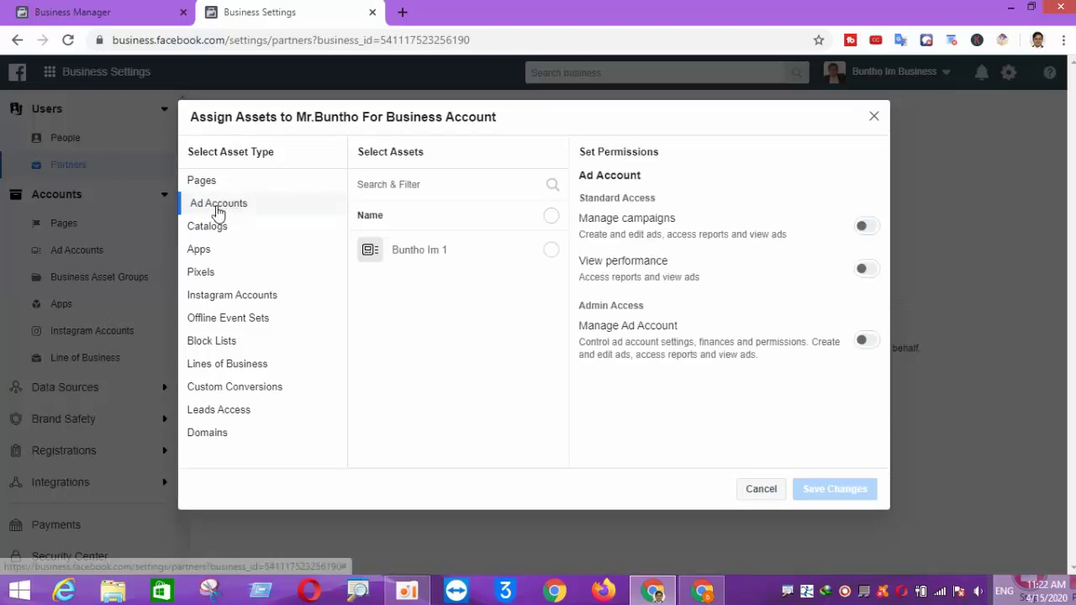
click(551, 253)
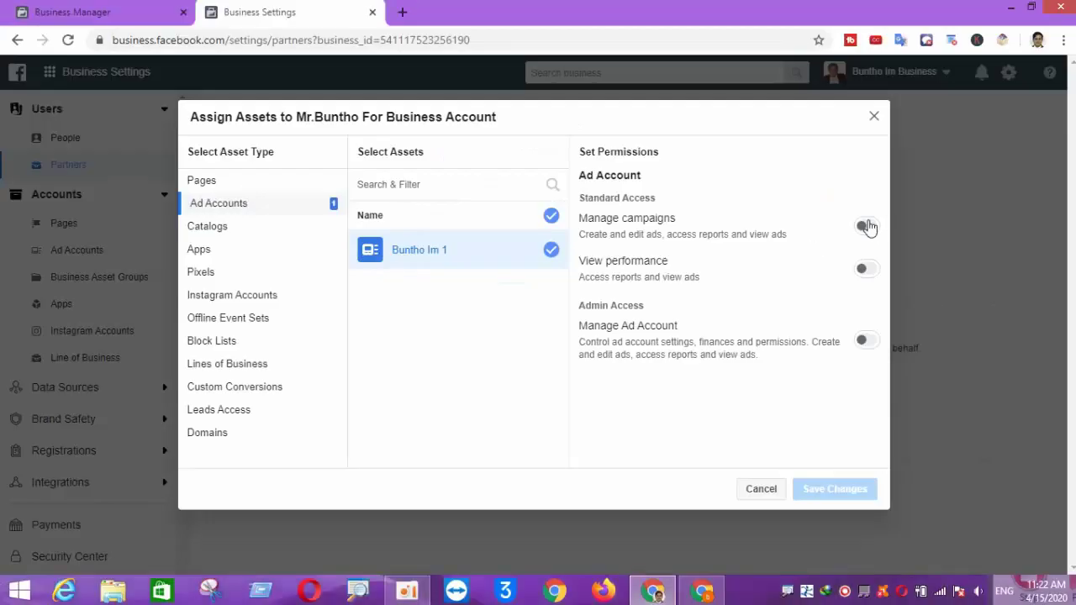
click(941, 166)
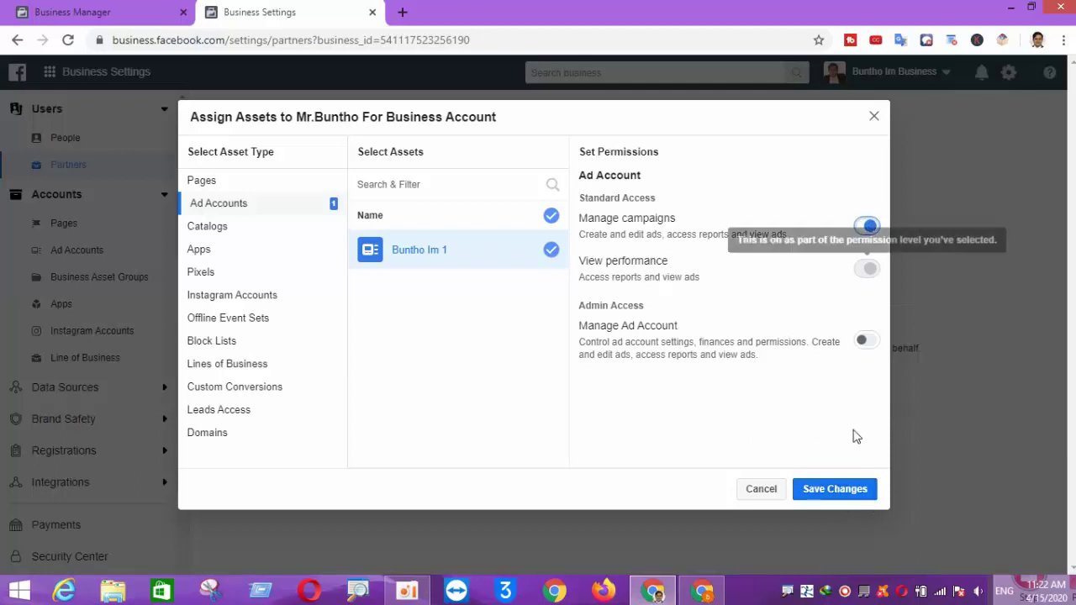
click(821, 485)
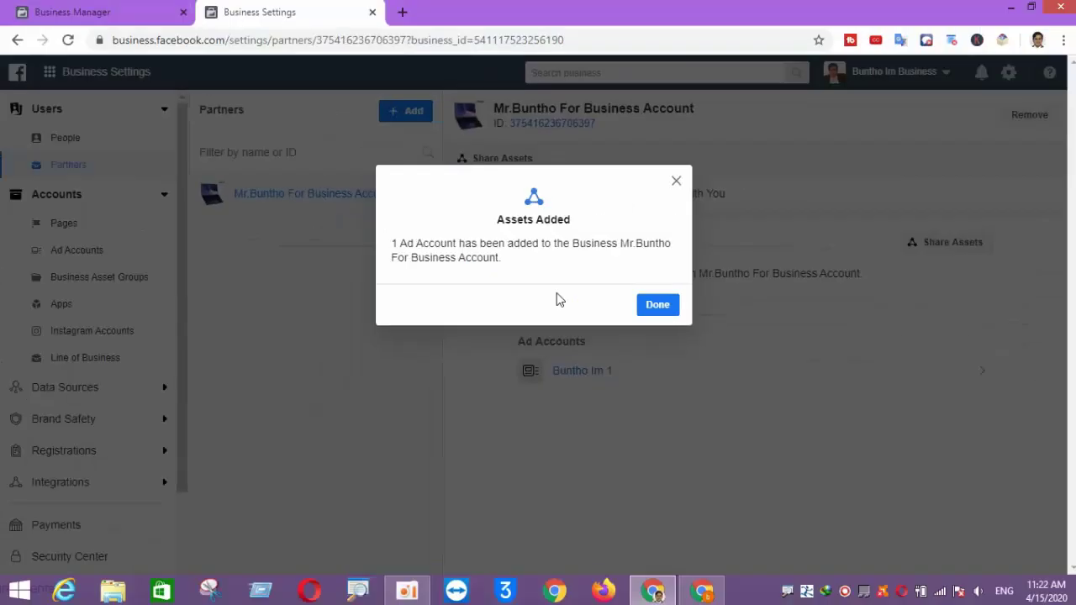
click(765, 316)
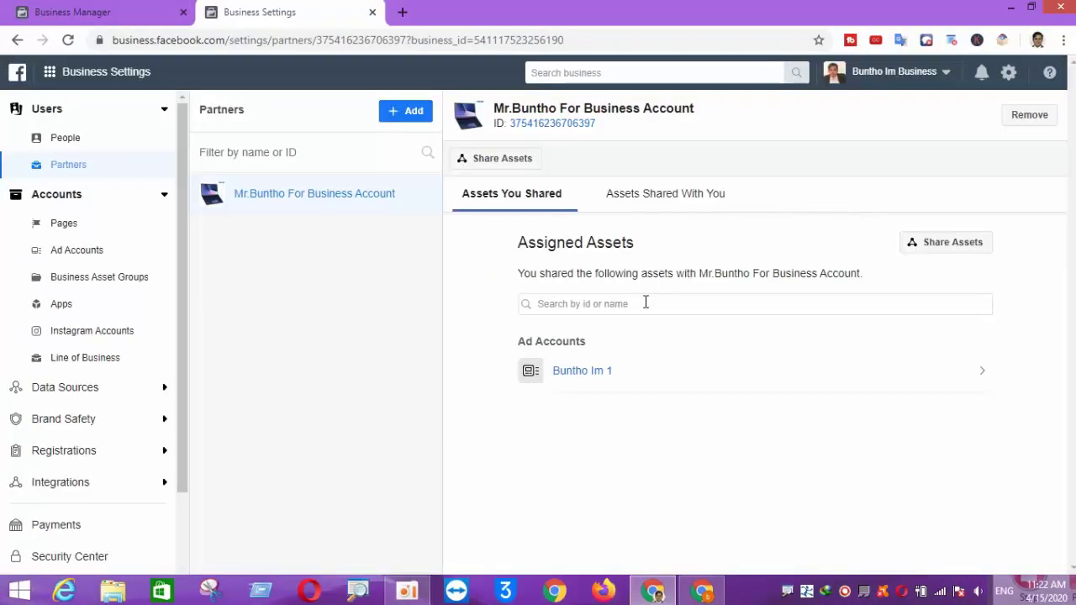
- Review the new partner entry and its shared ad account, comparing it with the partner's business information in the other window
click(944, 73)
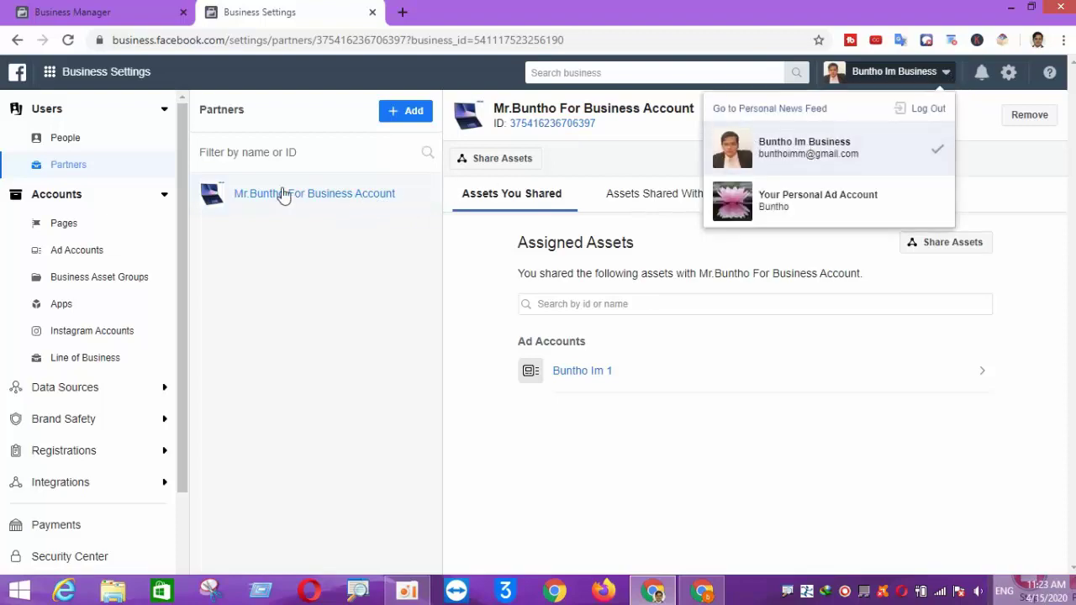
click(253, 197)
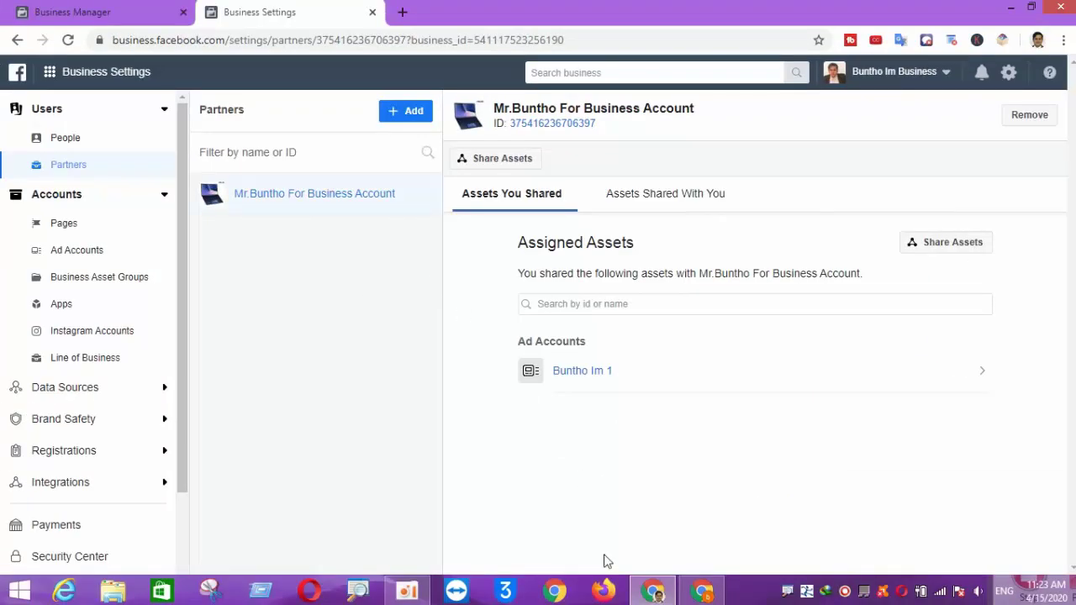
click(655, 591)
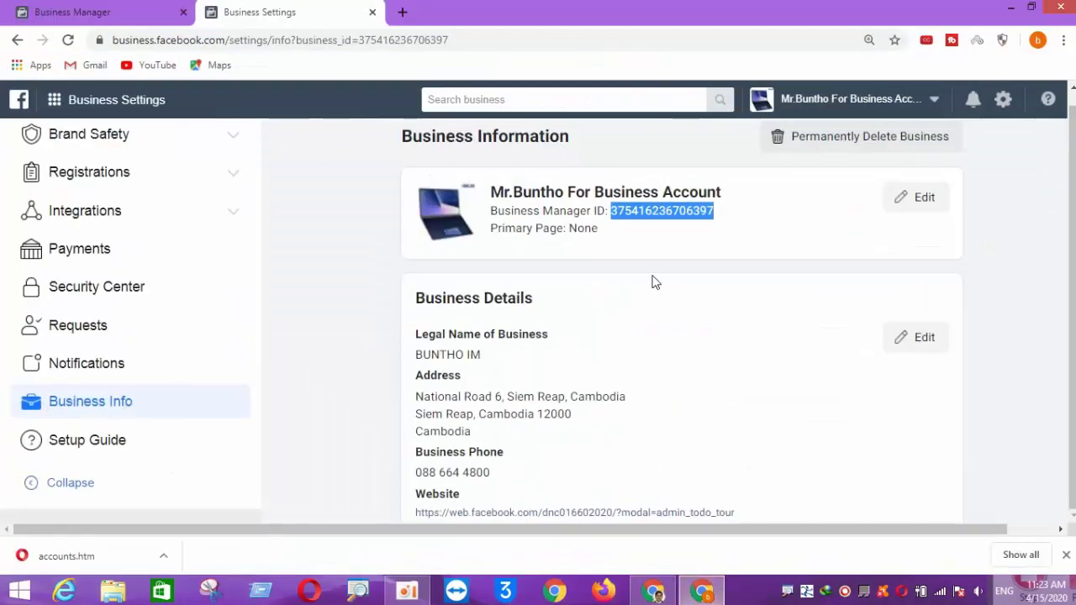
click(655, 283)
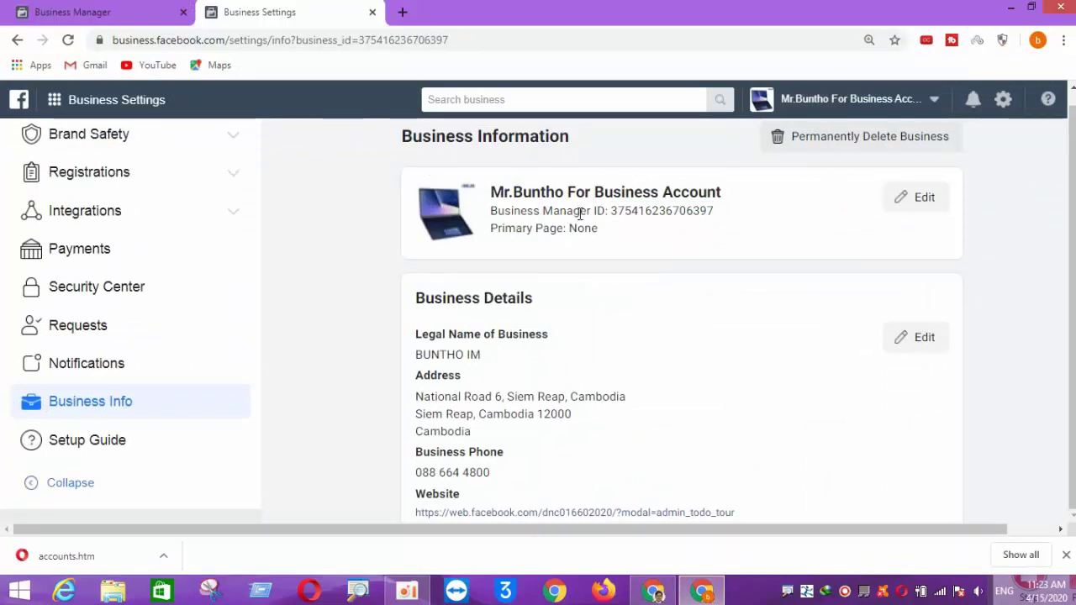
click(650, 594)
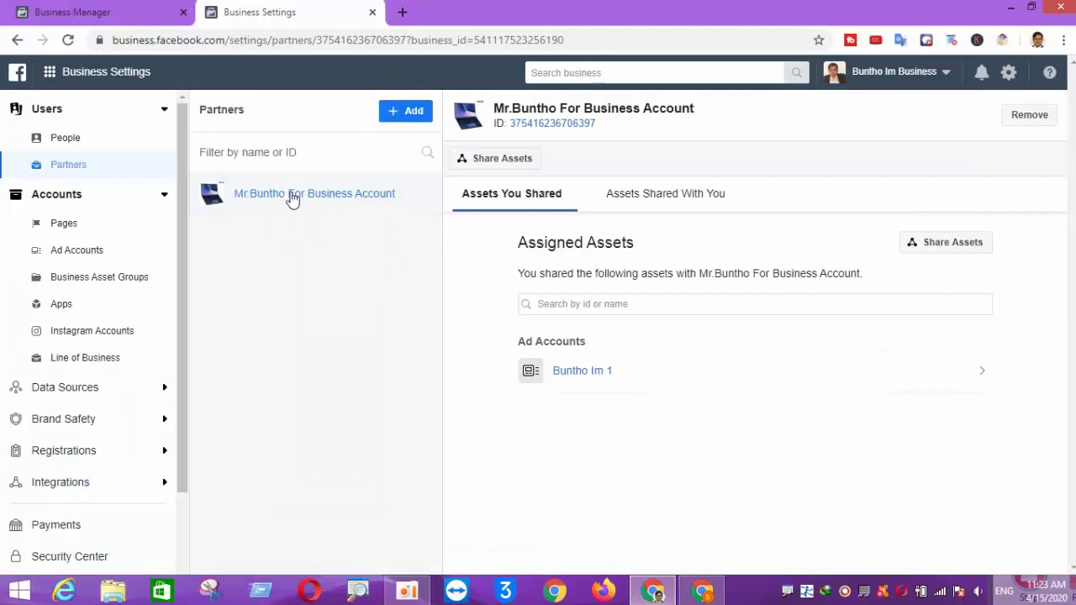
click(66, 140)
click(69, 168)
- Load facebook.com in a new browser tab, enter the sharing business's Business Manager and open the Partners section of its Business Settings
click(402, 11)
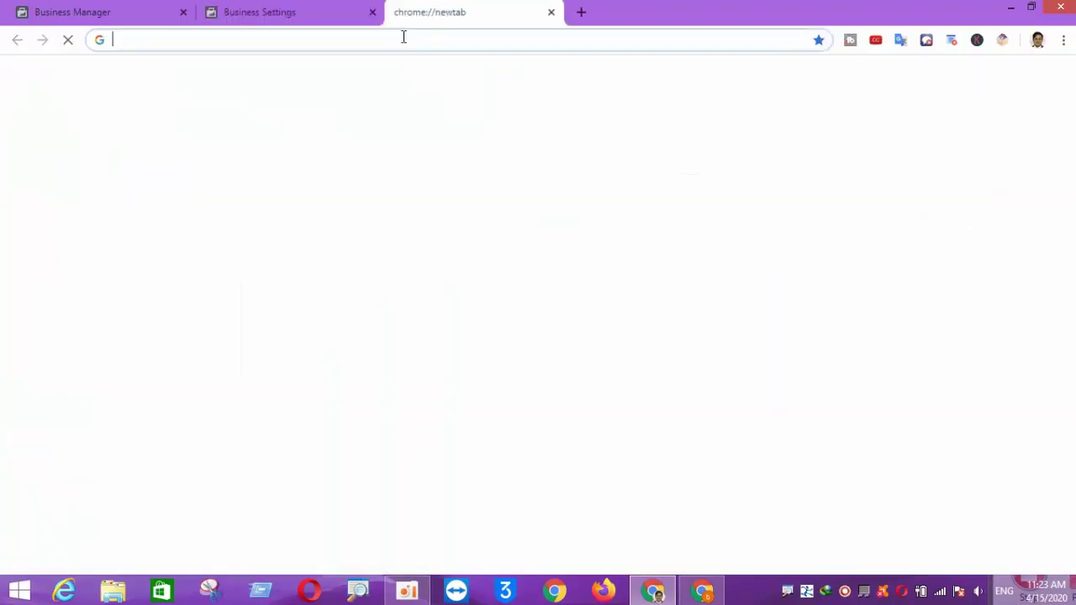
text(facebook.com)
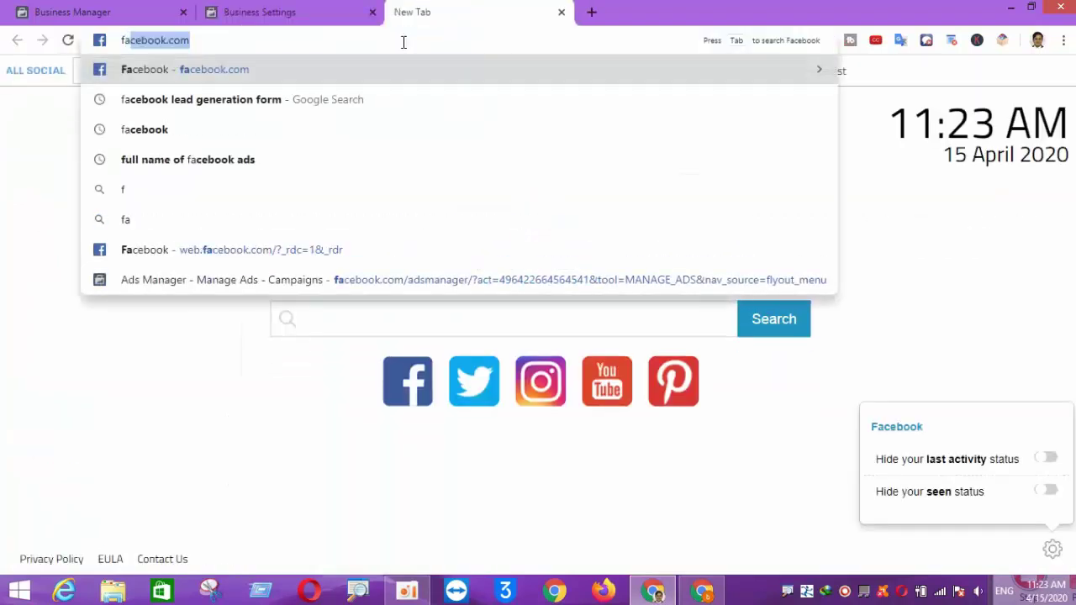
key(Return)
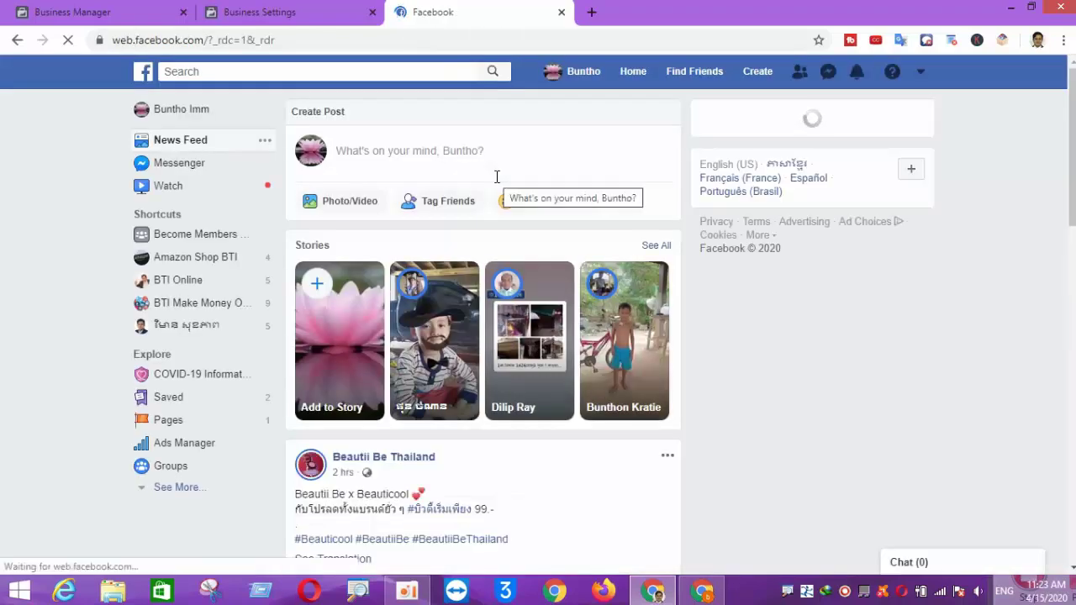
click(920, 74)
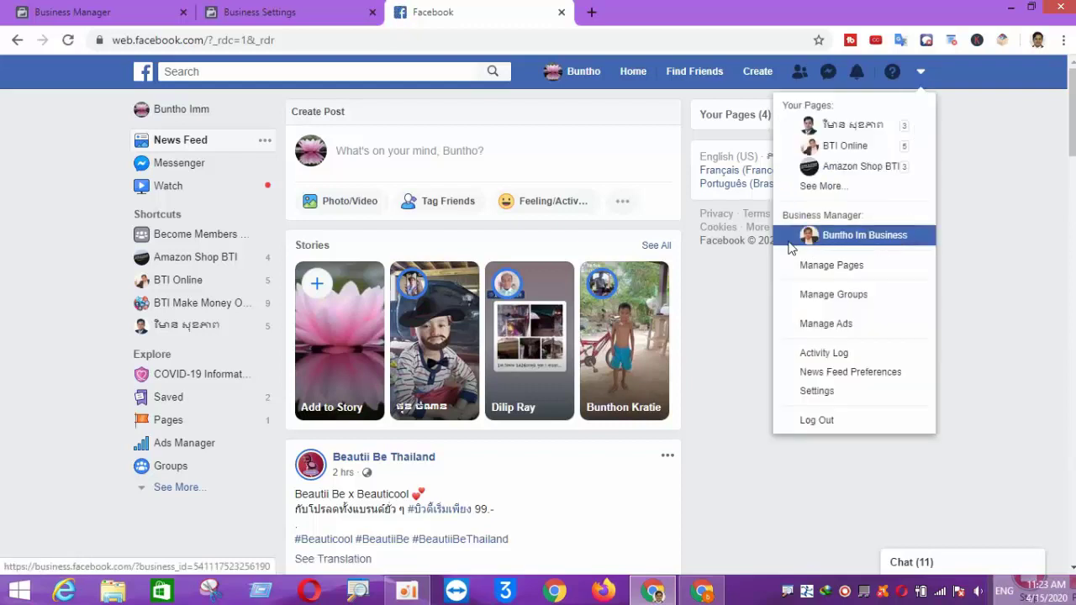
click(841, 240)
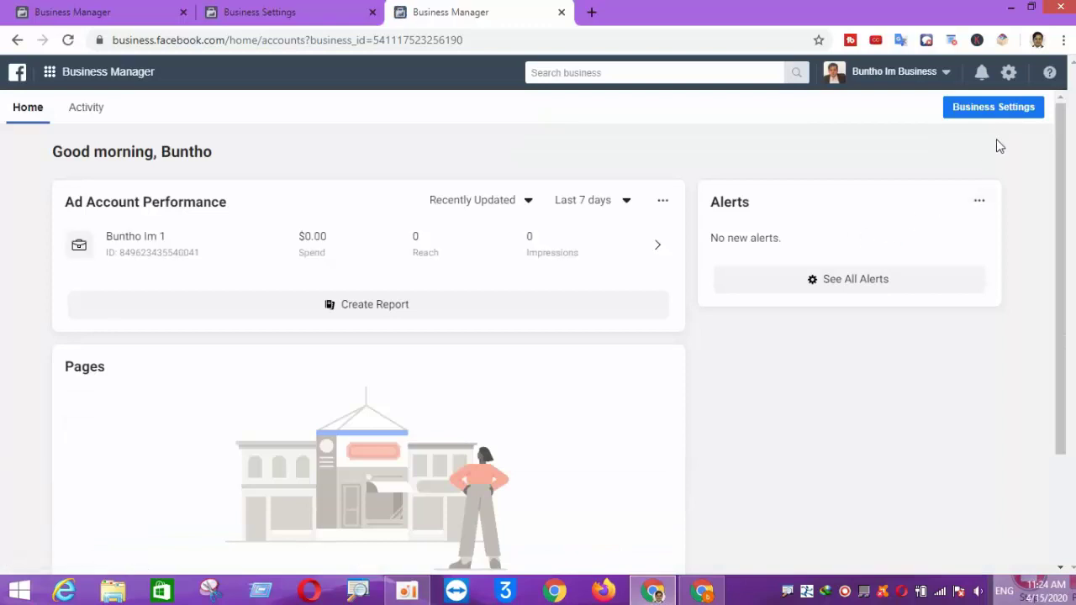
click(995, 112)
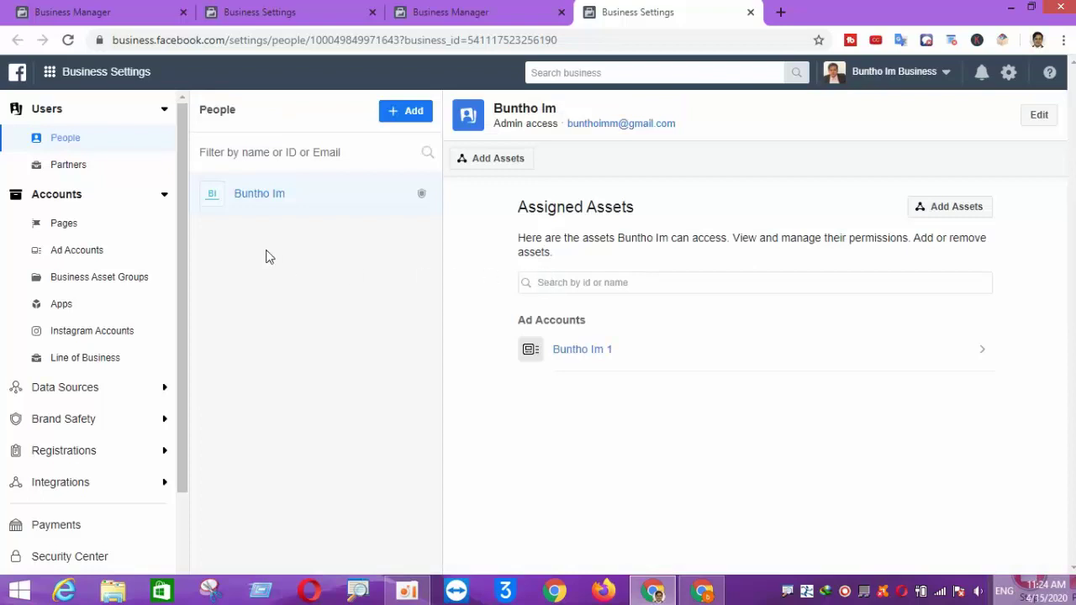
click(63, 168)
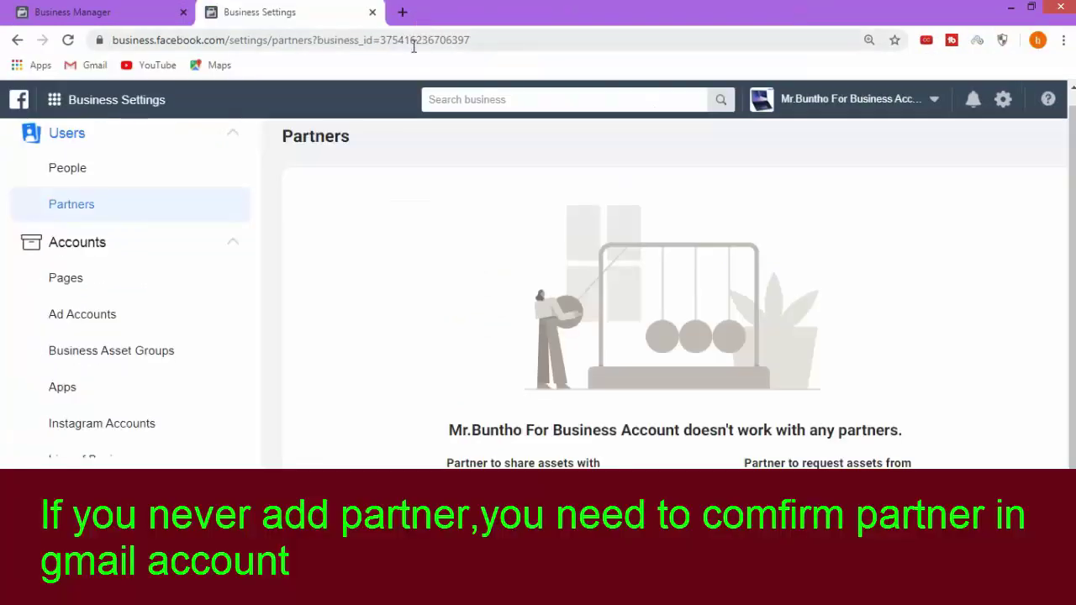
- Load gmail.com in a new browser tab of the partner business's window
click(402, 12)
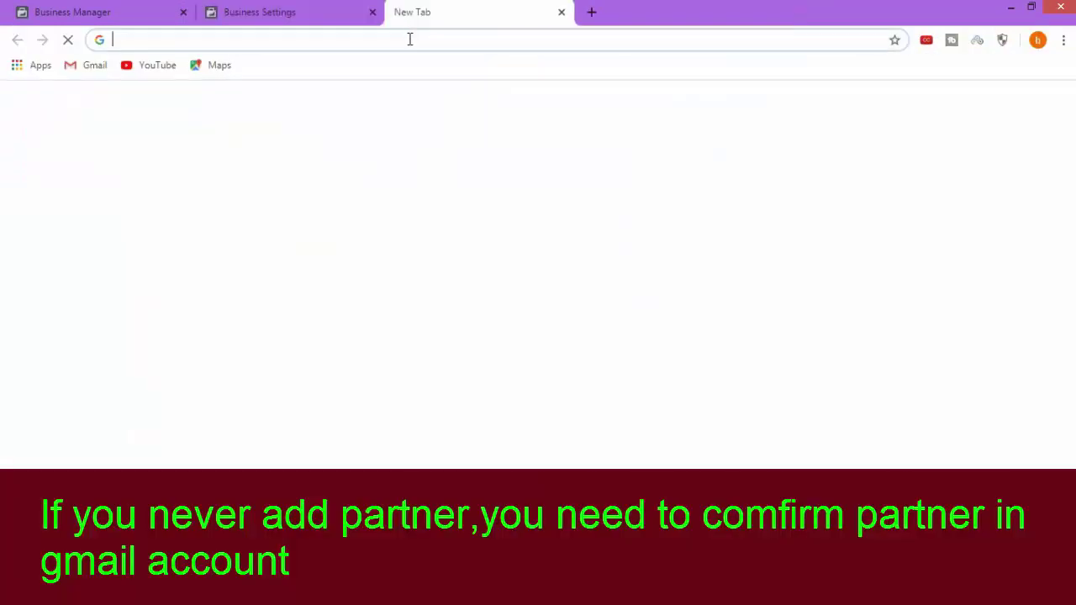
text(go)
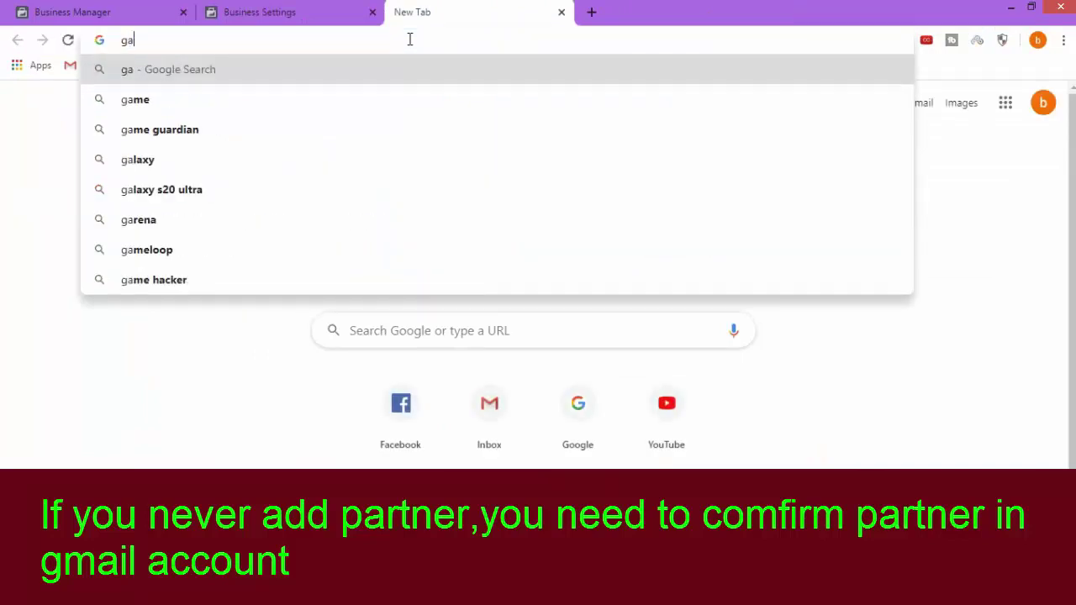
key(BackSpace)
key(BackSpace)
text(gmail.com)
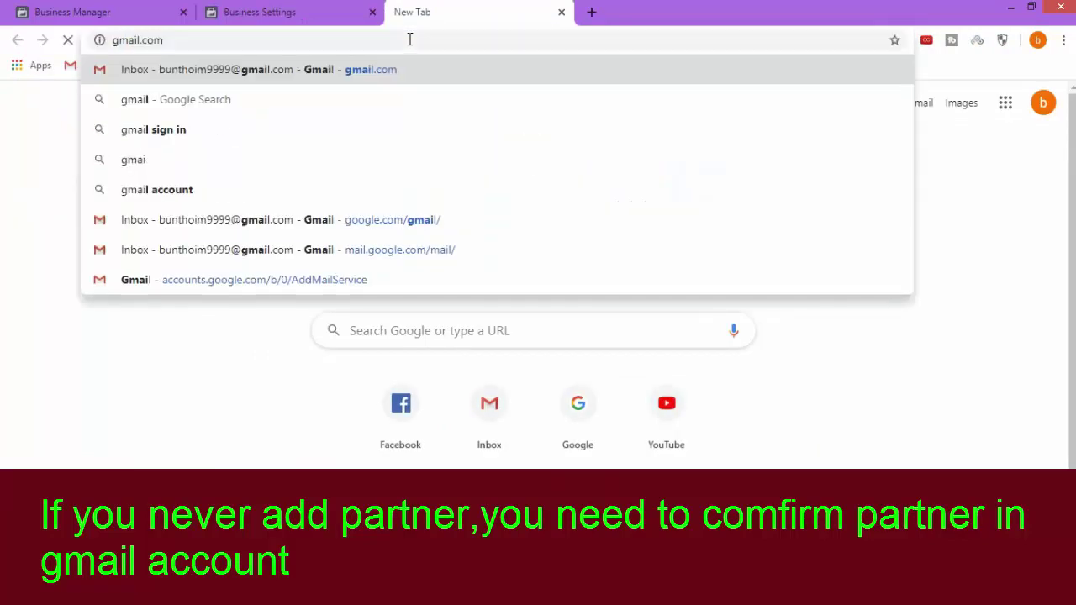
key(Return)
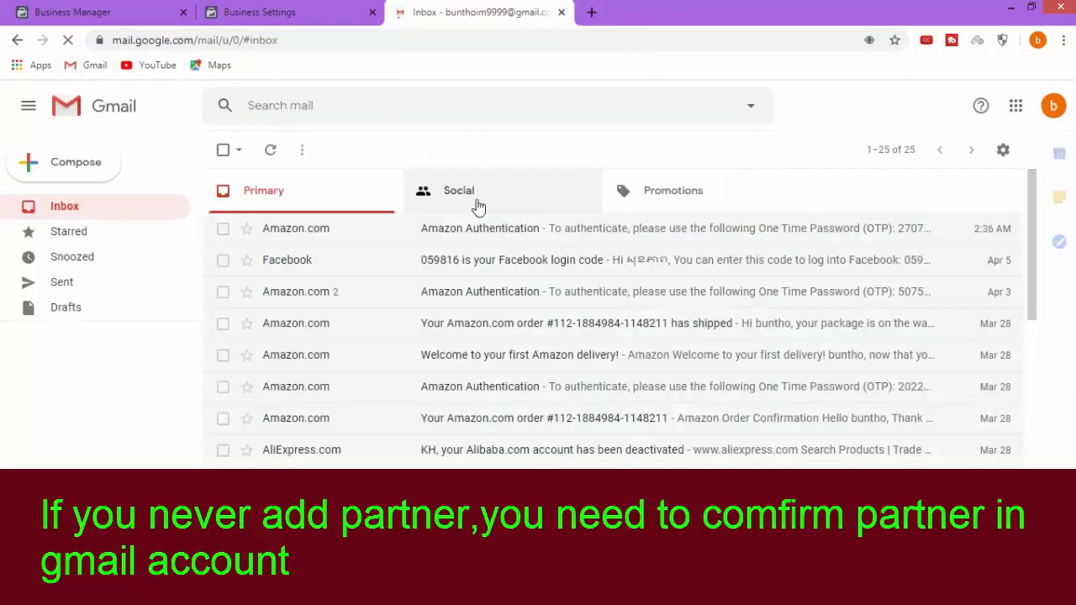
- Open the Facebook business invitation email among the Social messages and follow its link to get started with the granted access
click(513, 197)
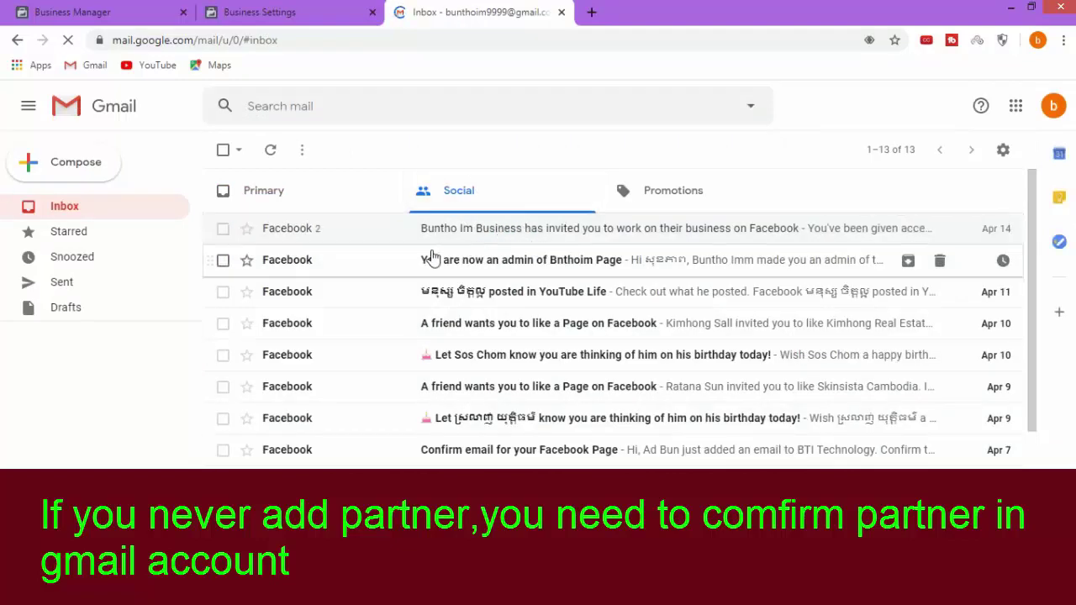
click(500, 236)
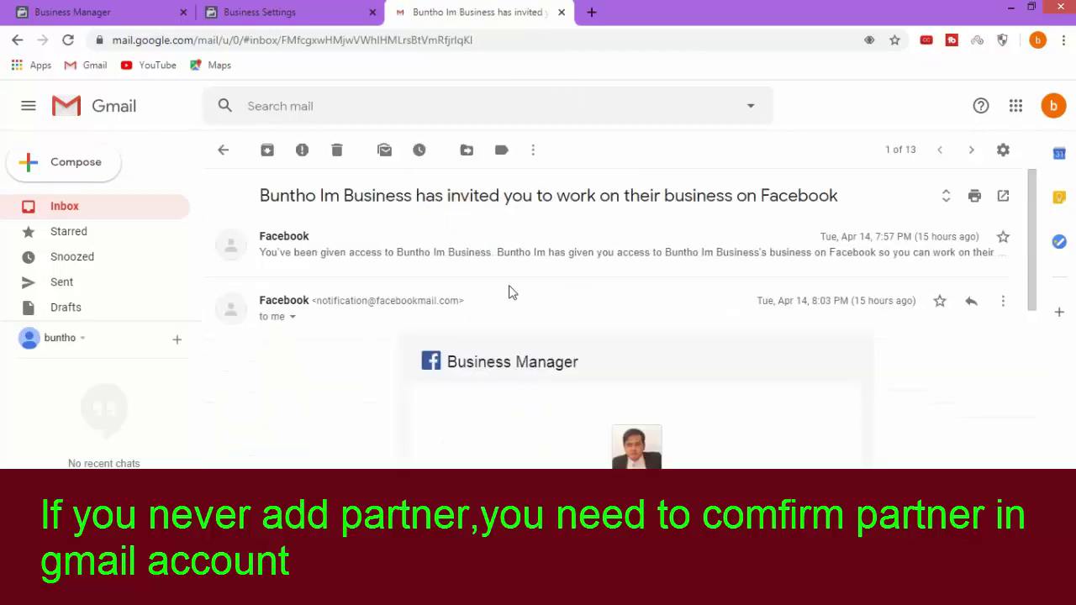
scroll(518, 312, down, 2)
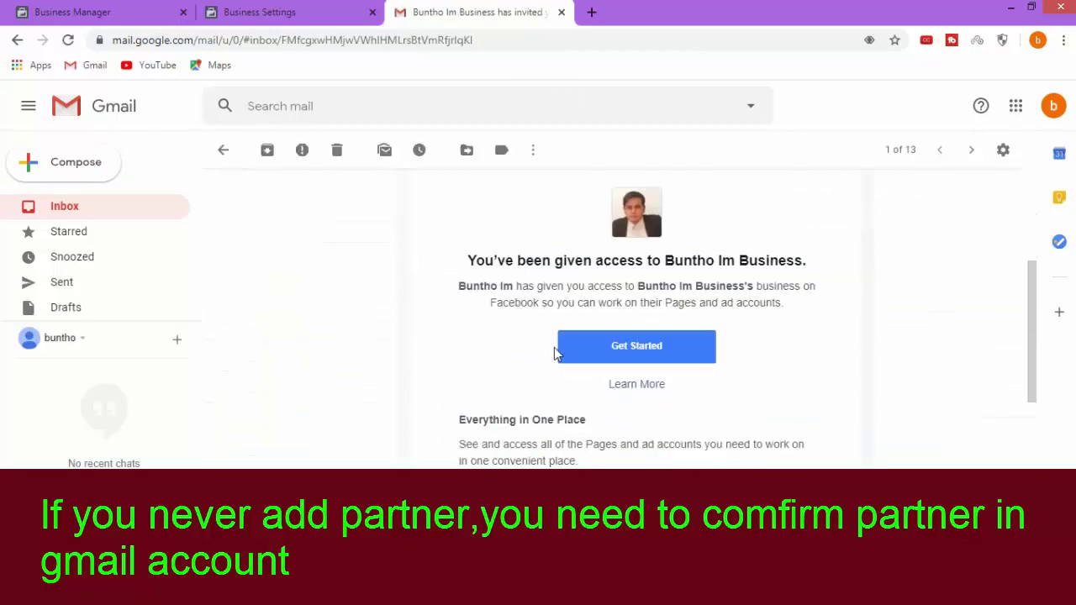
click(645, 355)
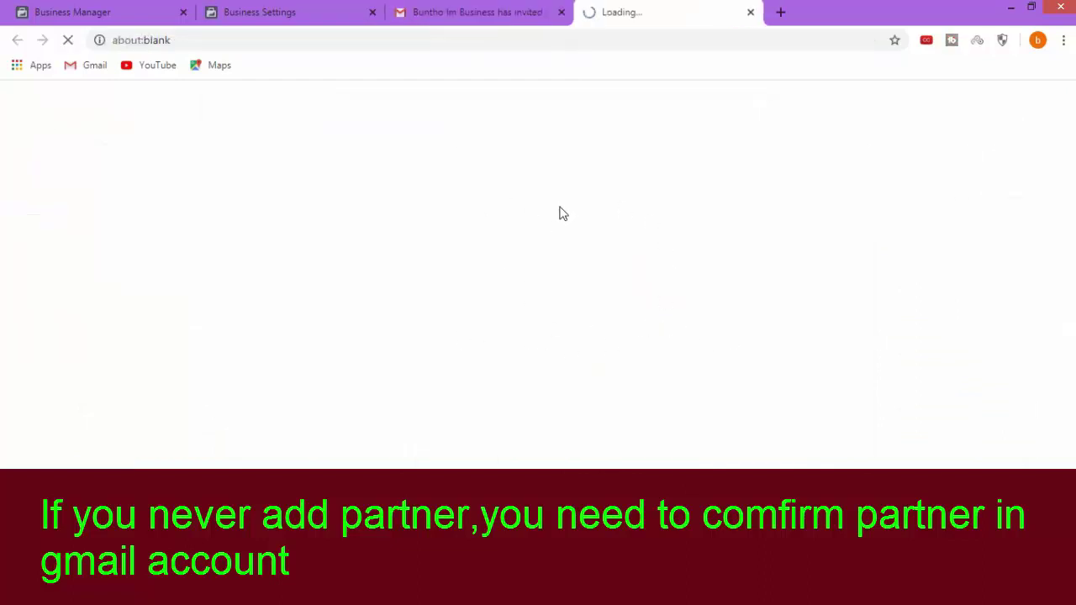